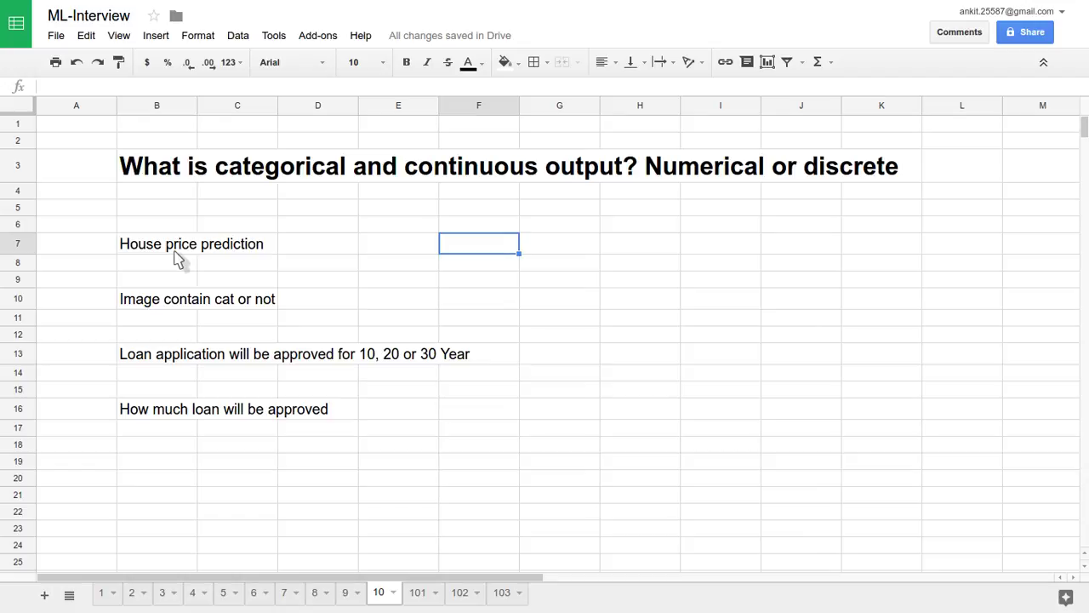
- Add the header 'Output Type' in cell G5
click(175, 251)
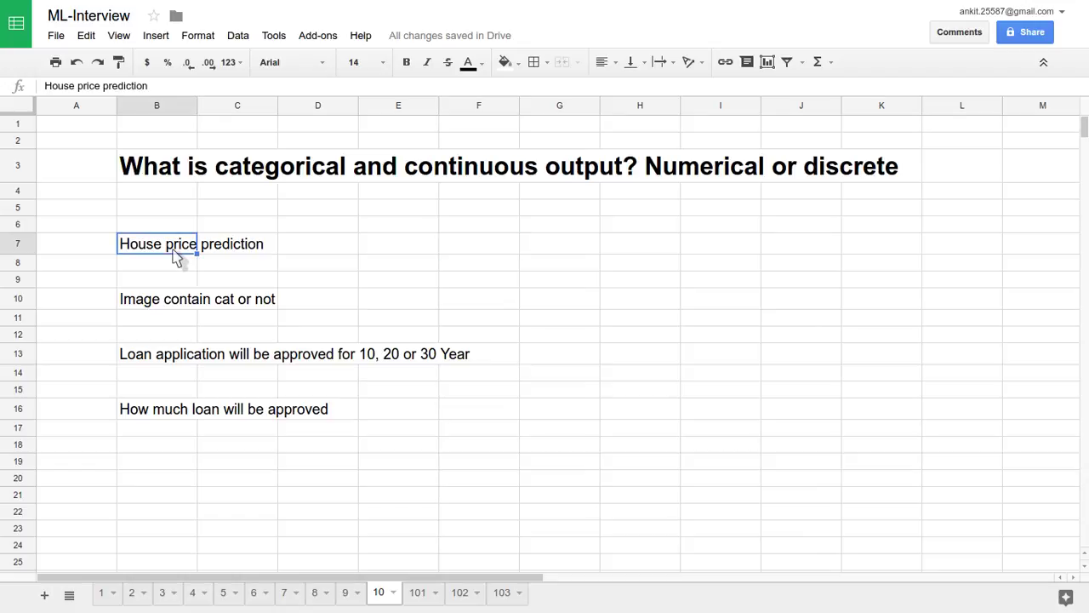
click(551, 249)
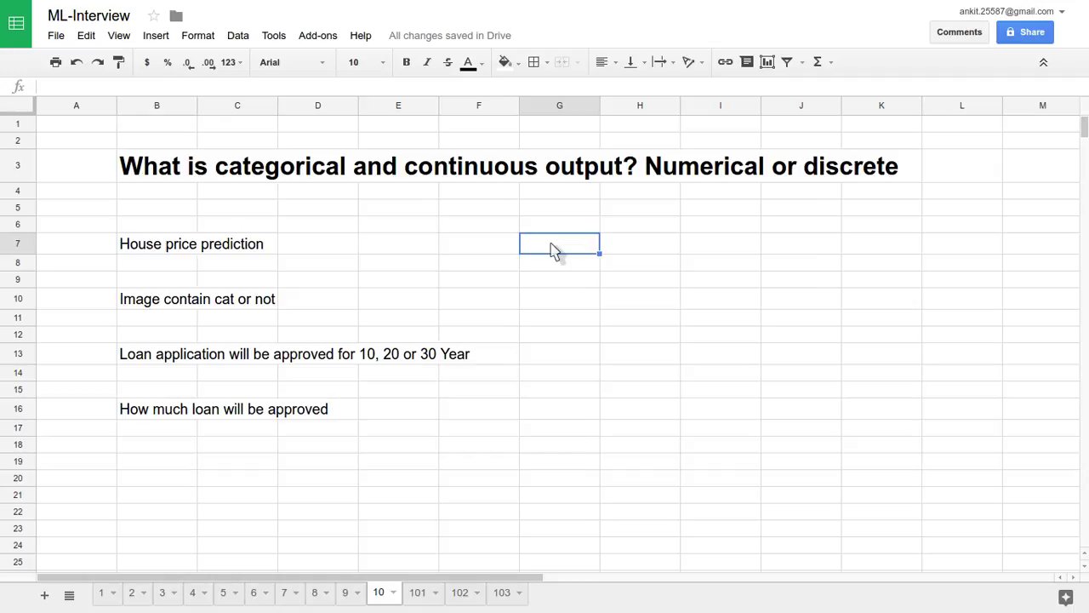
key(Up)
key(Up)
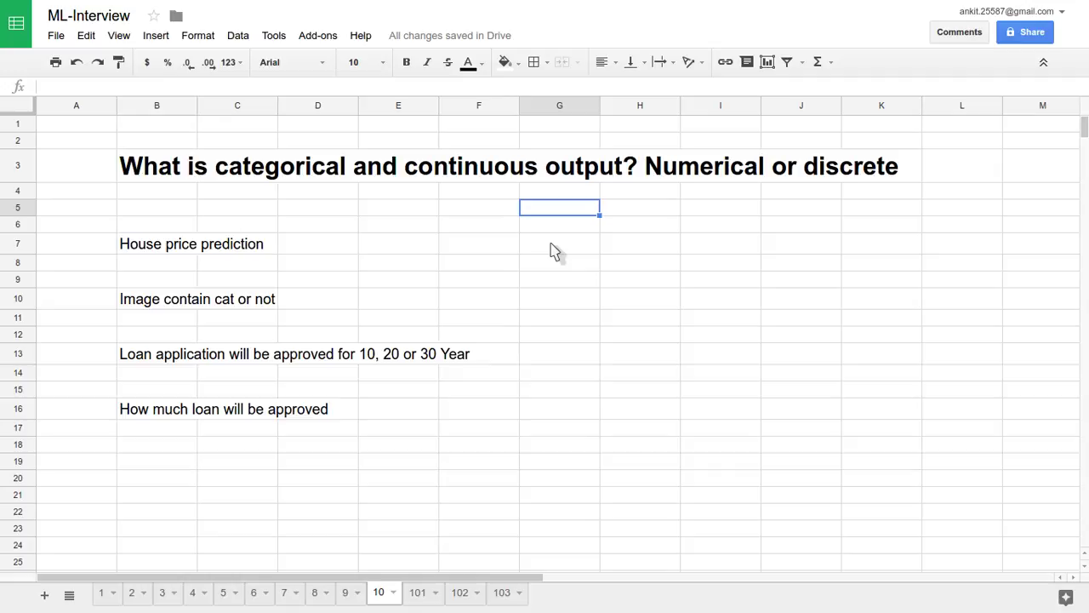
text(Out)
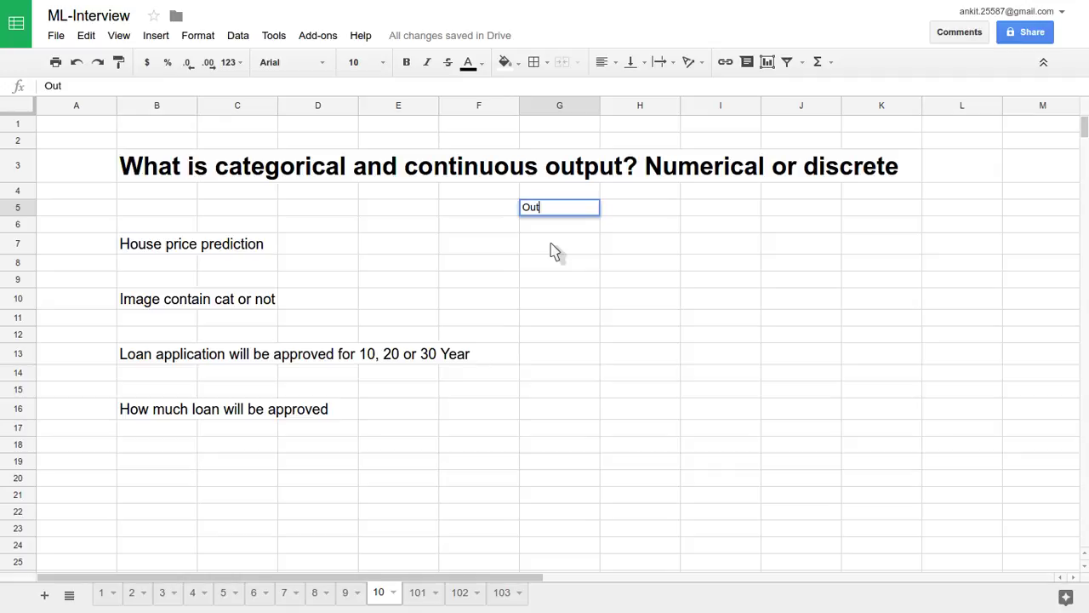
text(put Type)
key(Return)
- Enter 'Continous' in G7 beside House price prediction
key(Down)
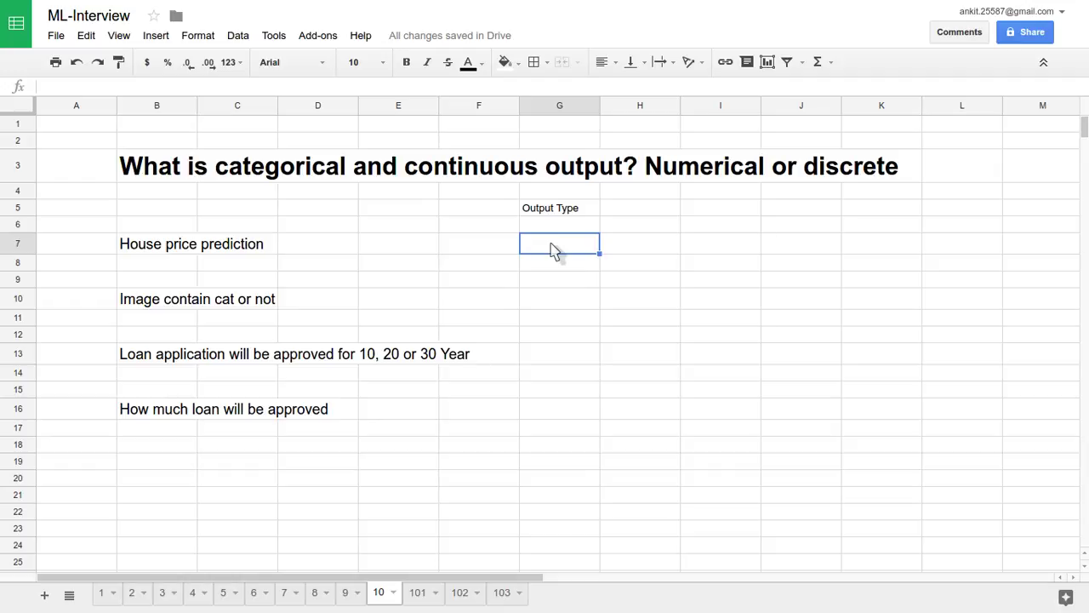
text(Conti)
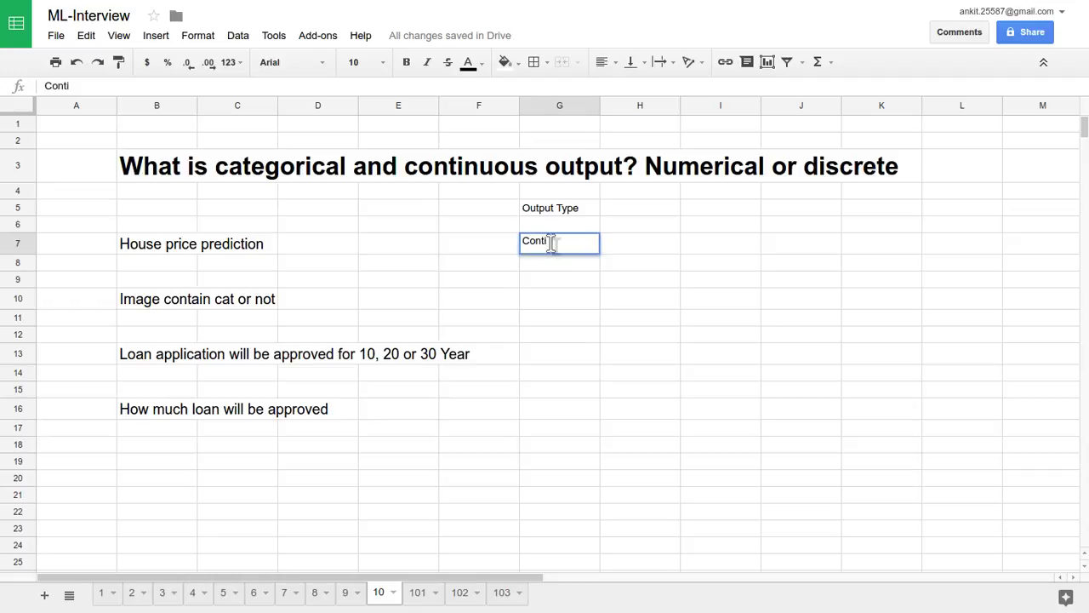
text(nous)
key(Return)
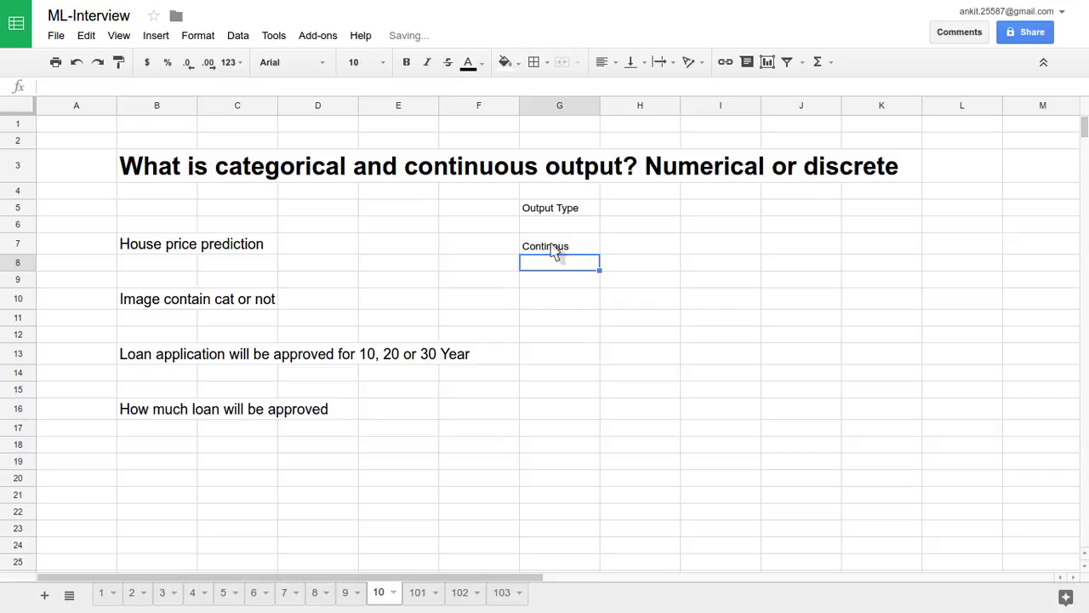
click(555, 252)
key(Down)
click(553, 247)
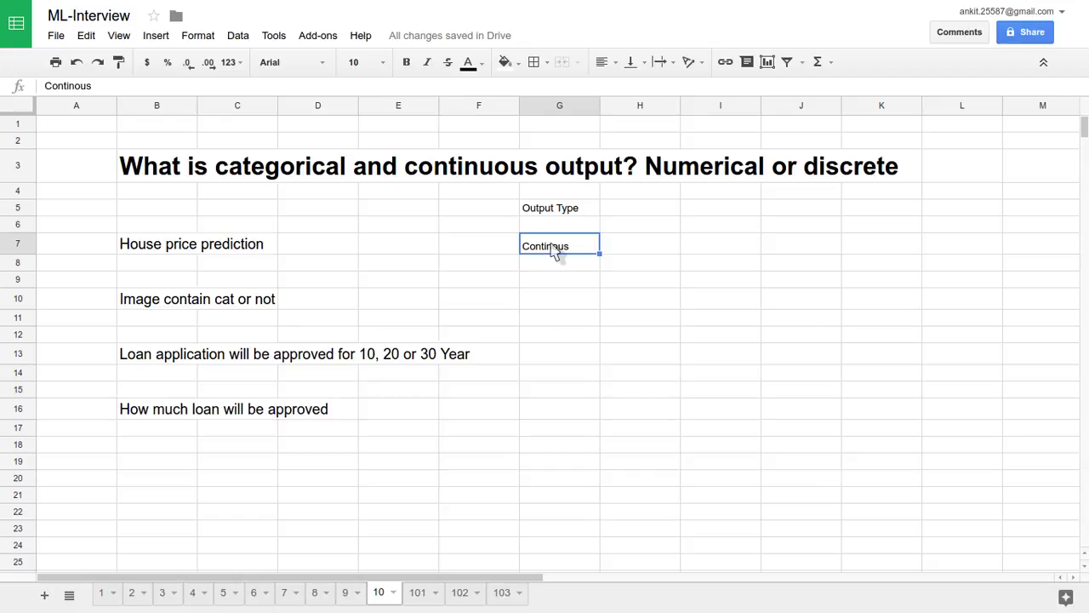
- Enter '2 Possible output - categorical' in G10 beside the cat-image problem
key(Down)
key(Down)
key(Down)
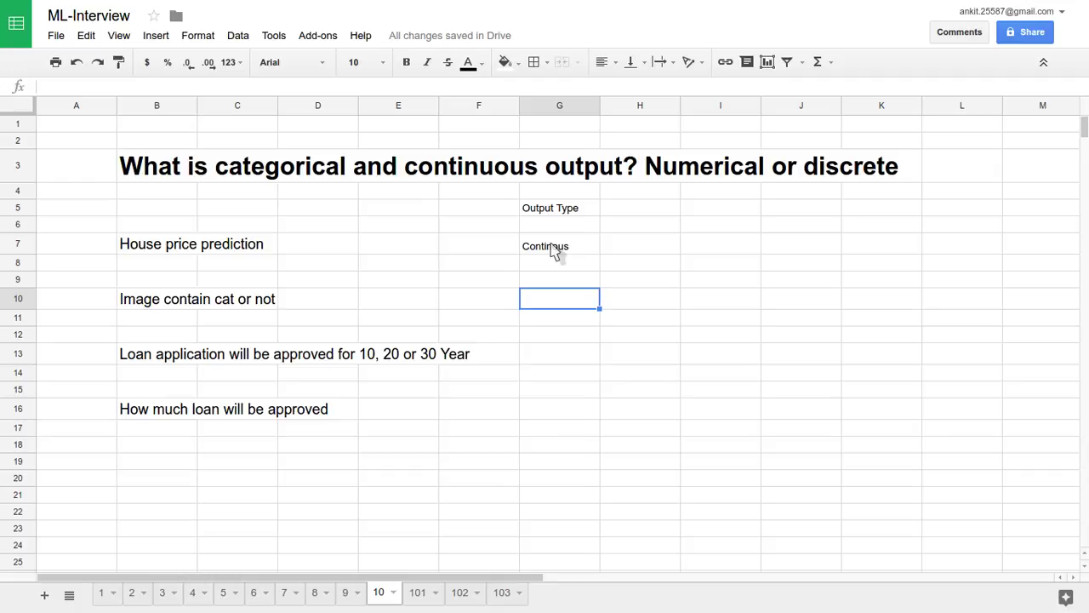
text(@)
key(BackSpace)
text(2)
text( Poss)
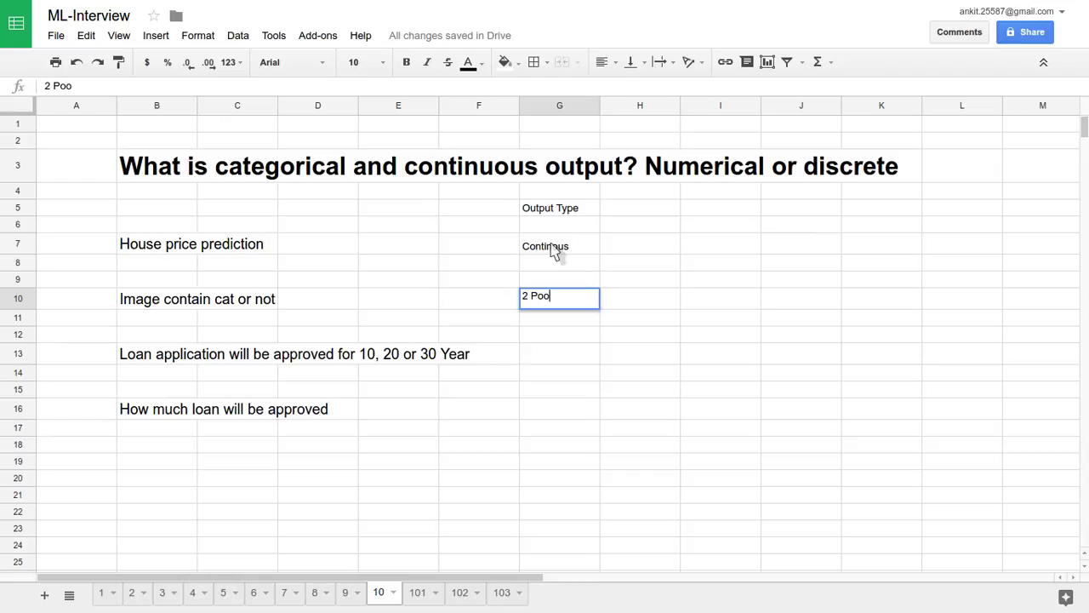
key(BackSpace)
key(BackSpace)
text(ssible output - )
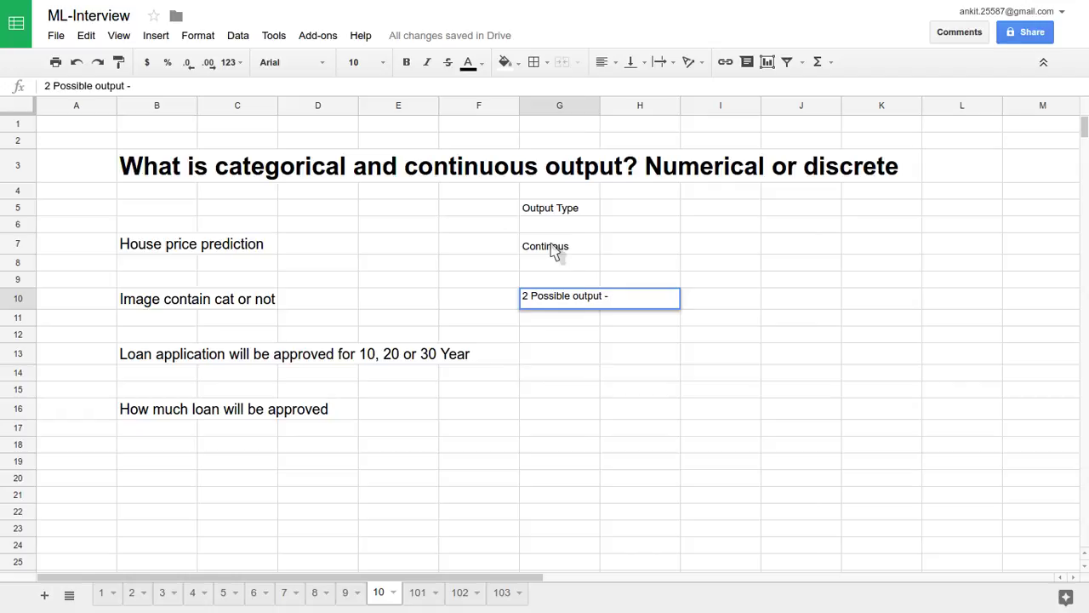
text(categorical)
key(Return)
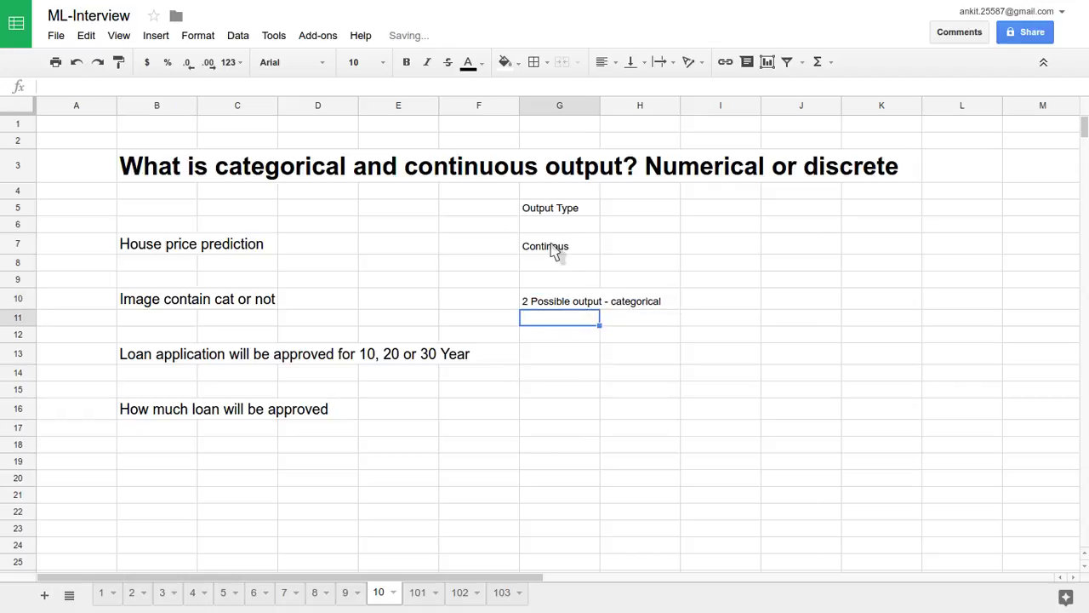
key(Down)
key(Return)
key(Return)
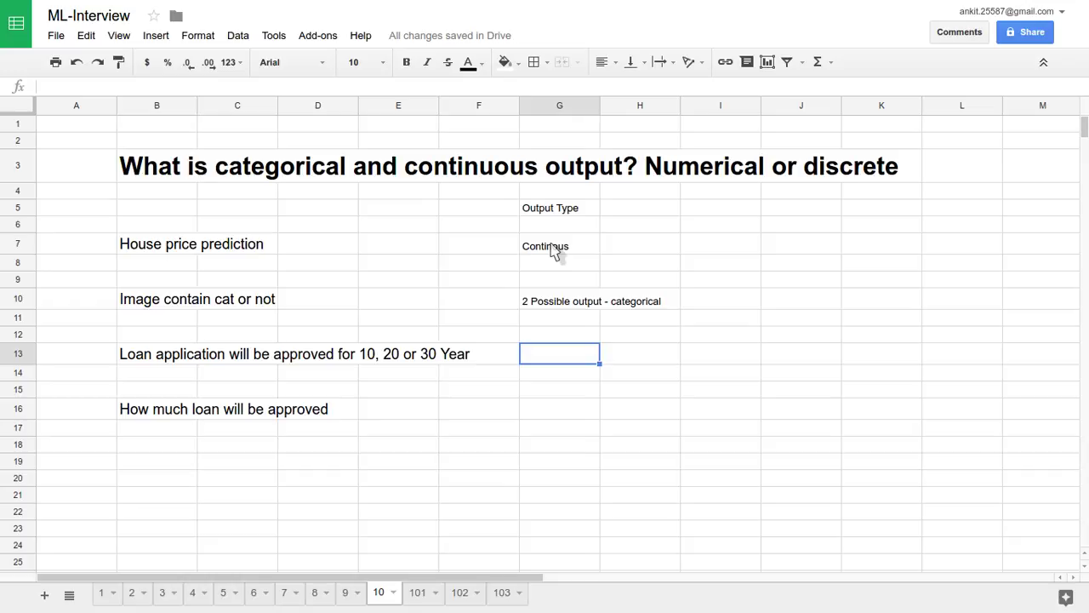
- Enter '3 Possible output - categorical' in G13 beside the loan application problem
text(3 Po)
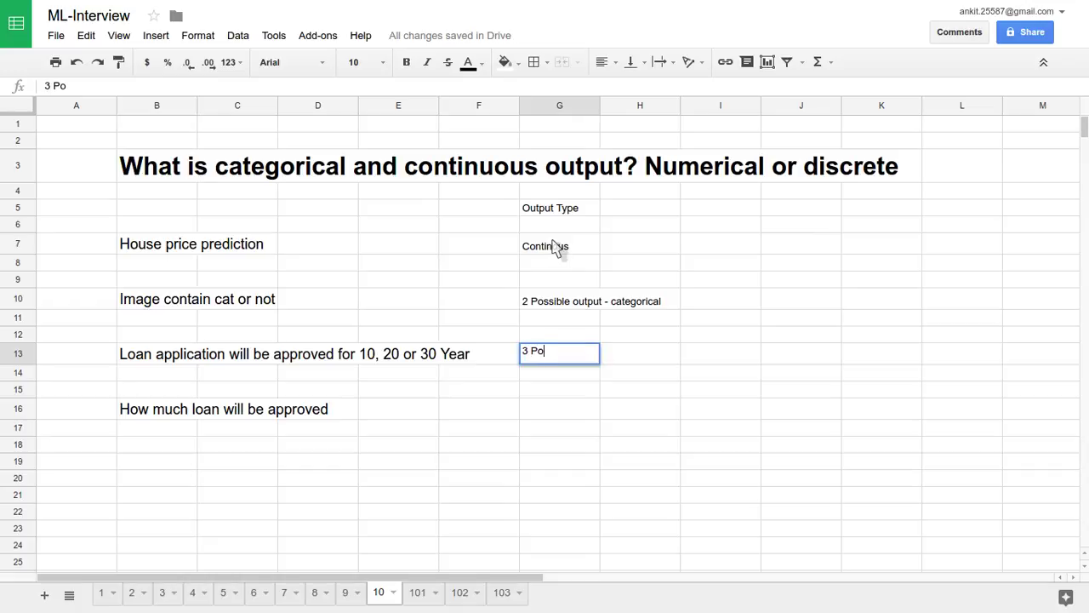
text(ssible output -)
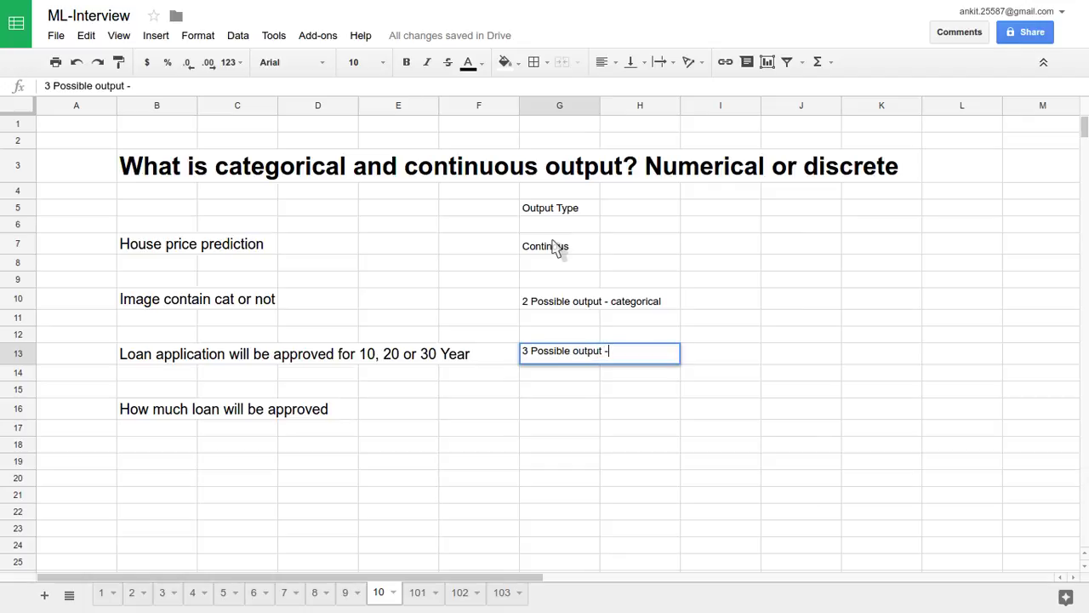
text( categorical)
key(Return)
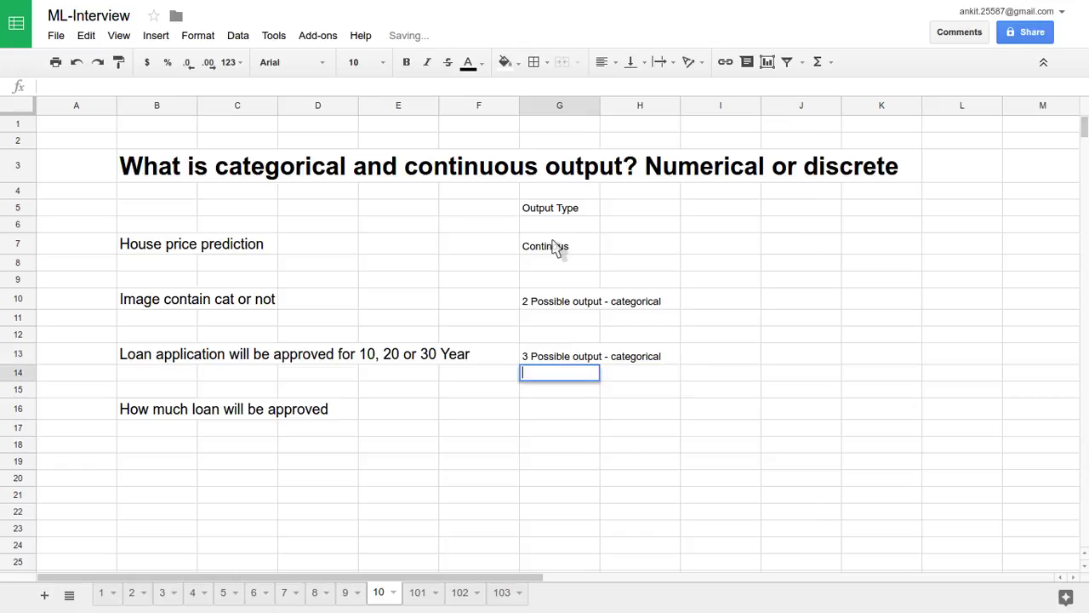
key(Down)
key(Down)
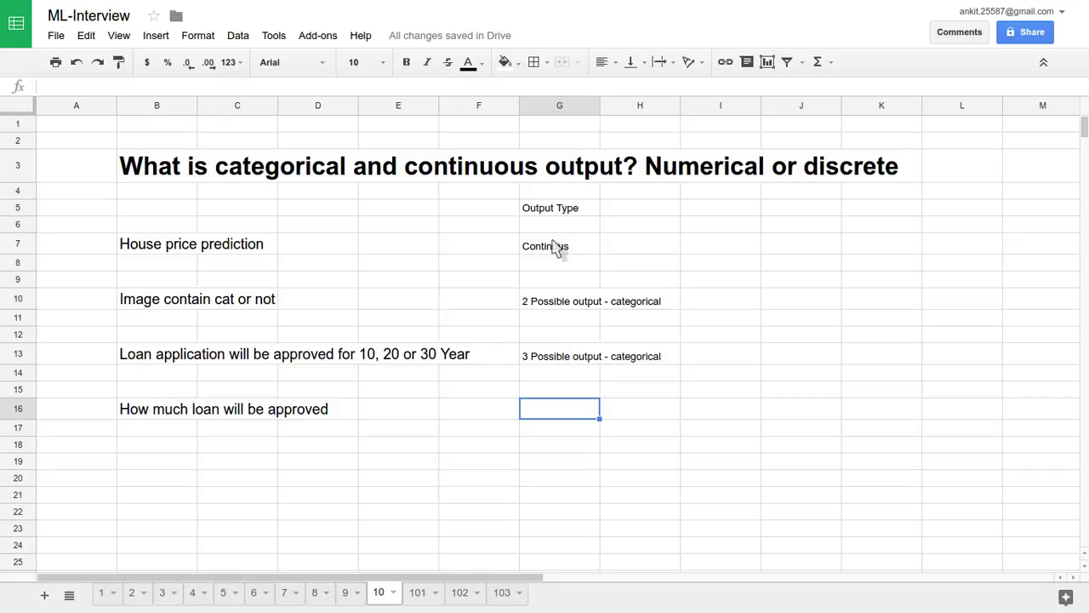
- Copy 'Continous' from G7 into G16 beside How much loan will be approved
click(553, 246)
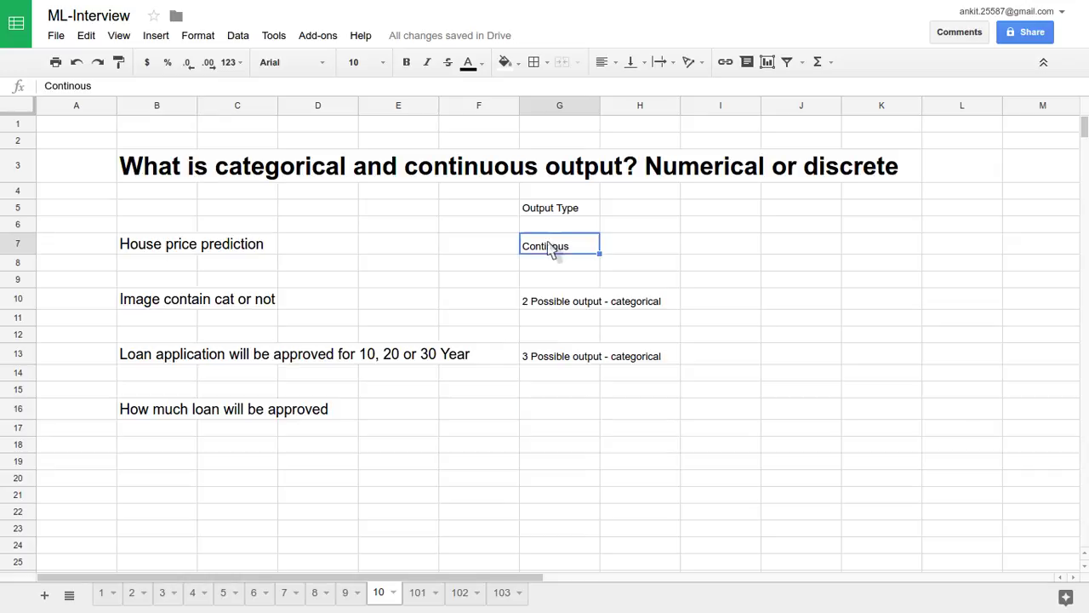
key(ctrl+c)
click(541, 422)
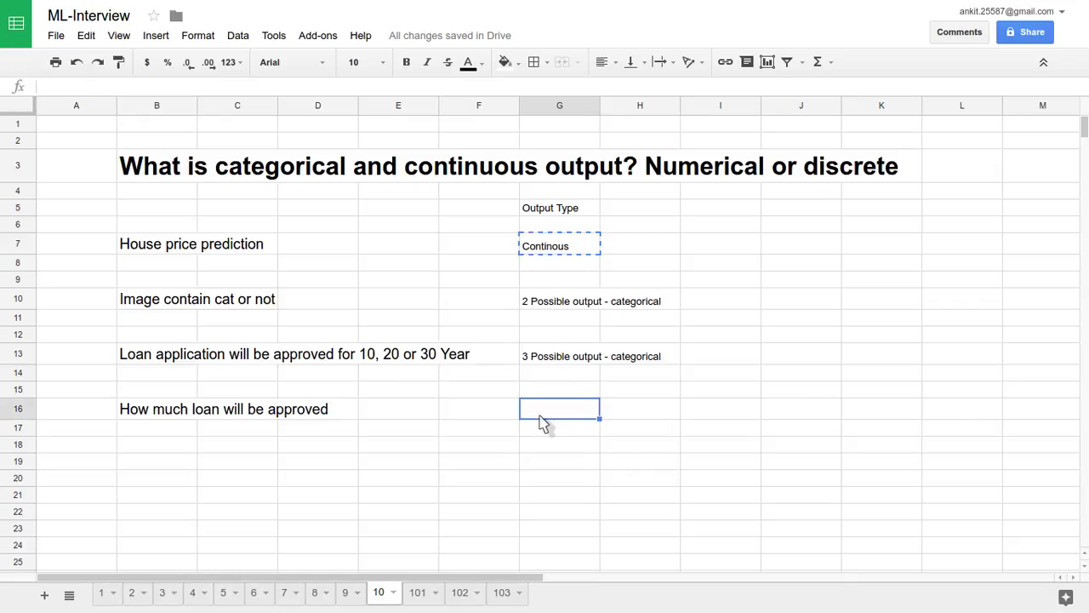
key(ctrl+v)
click(467, 441)
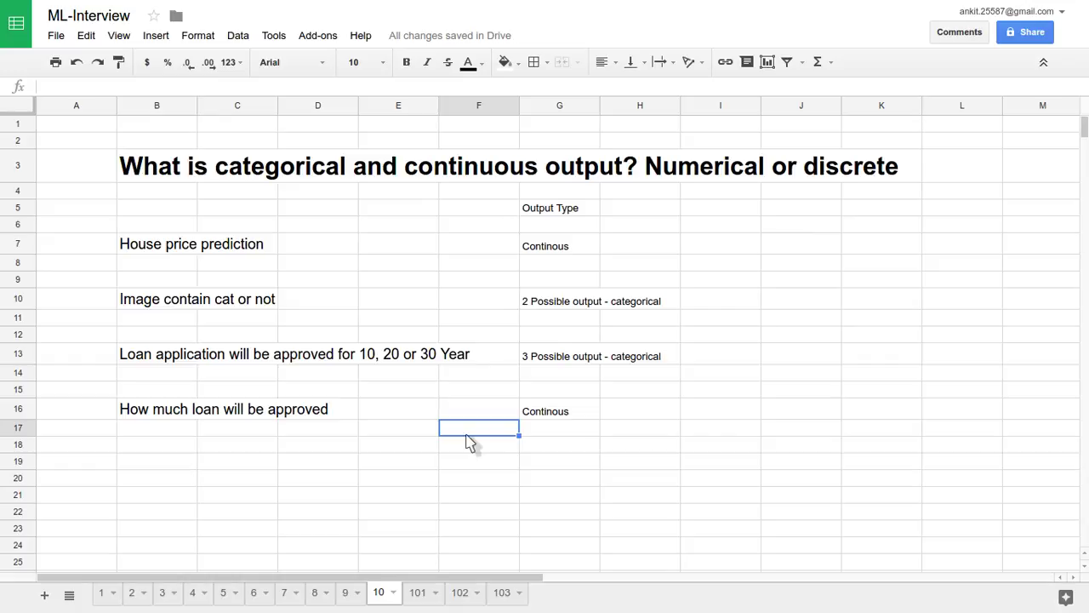
- Enter 'Regression' in J7 and 'Classification' in J8
click(819, 252)
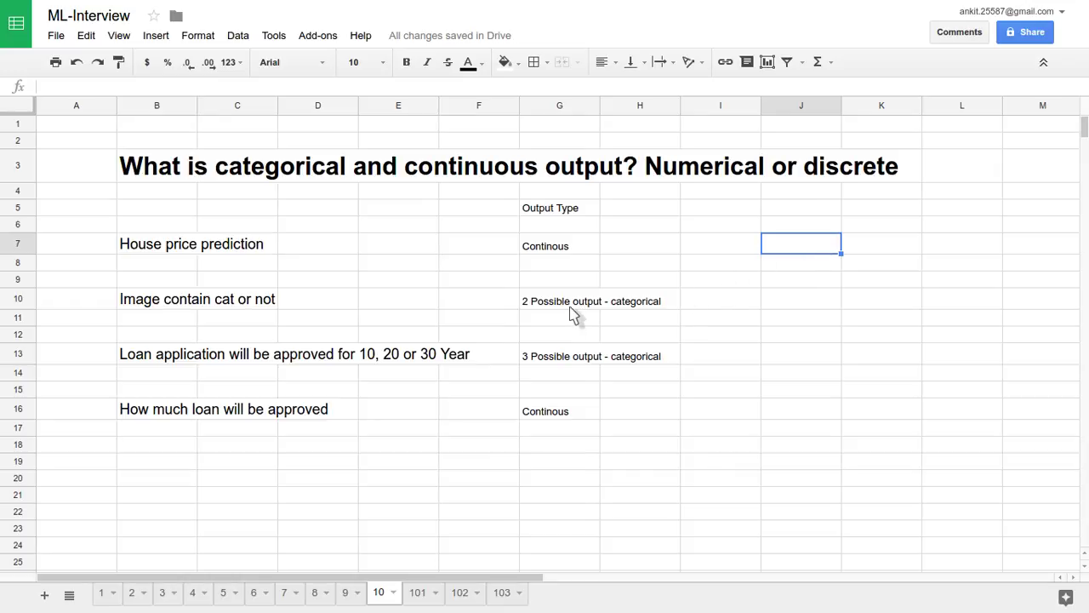
double_click(803, 243)
text(Re)
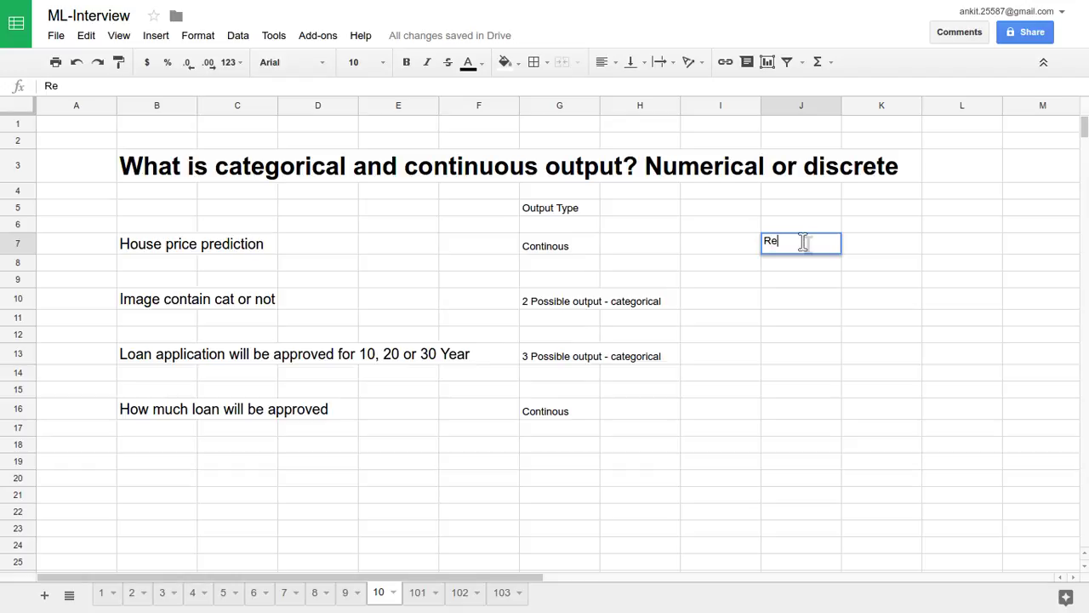
text(gression)
key(Return)
text(Clas)
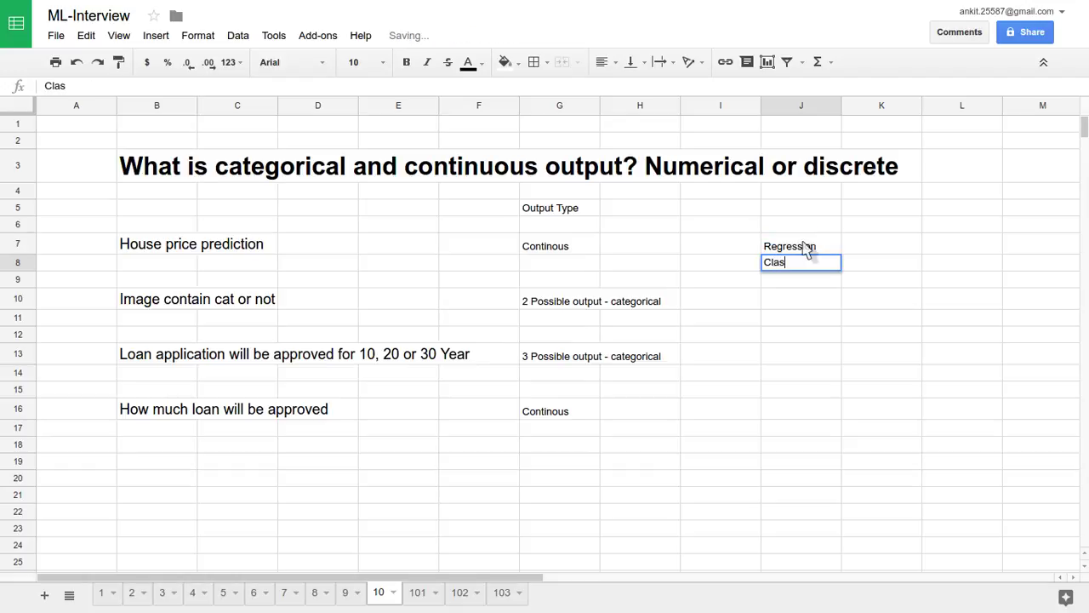
text(sification)
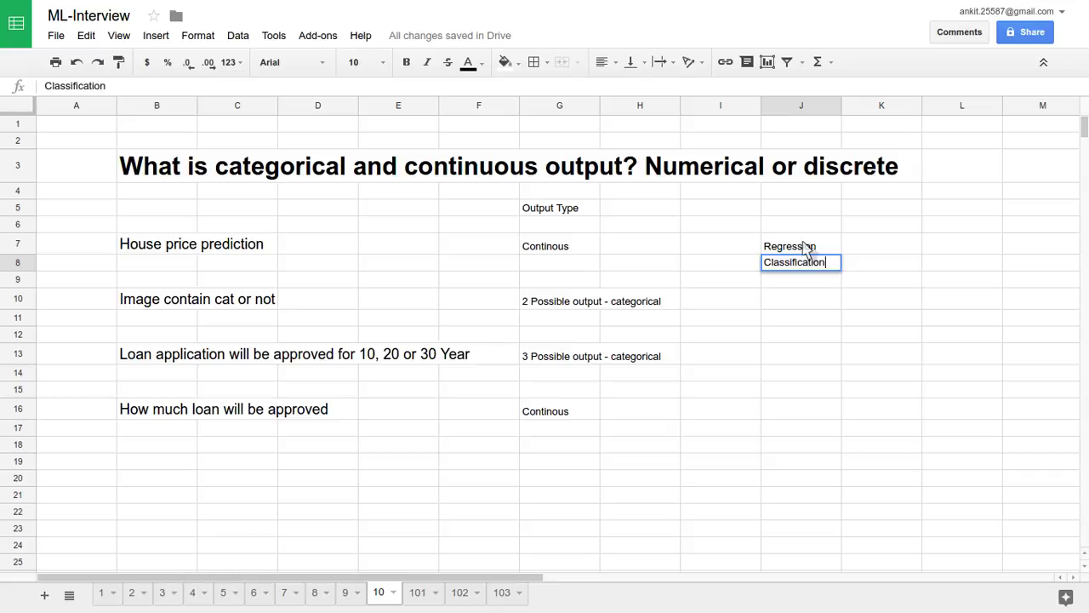
key(Return)
key(Up)
key(Up)
key(Up)
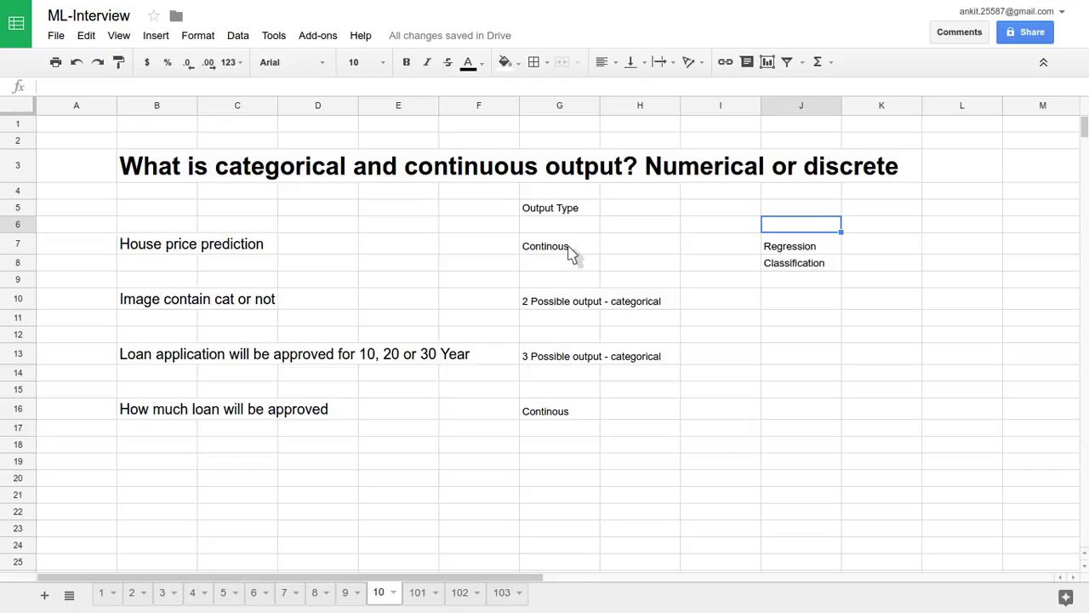
- Format G7, G16 and J7 with dark yellow fill and white text
click(790, 251)
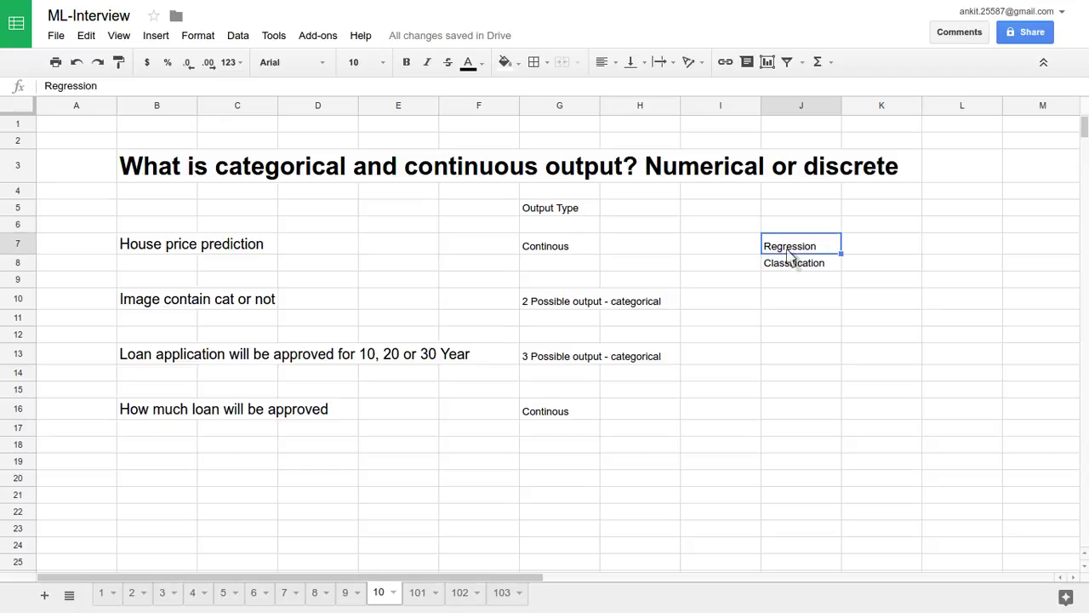
click(576, 248)
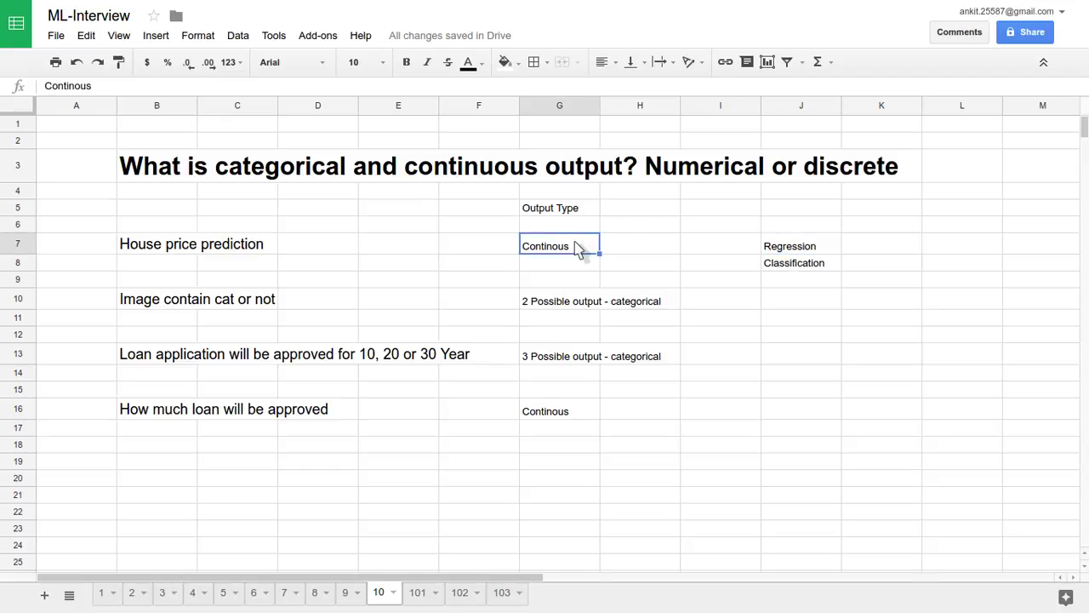
ctrl+click(554, 412)
ctrl+click(795, 249)
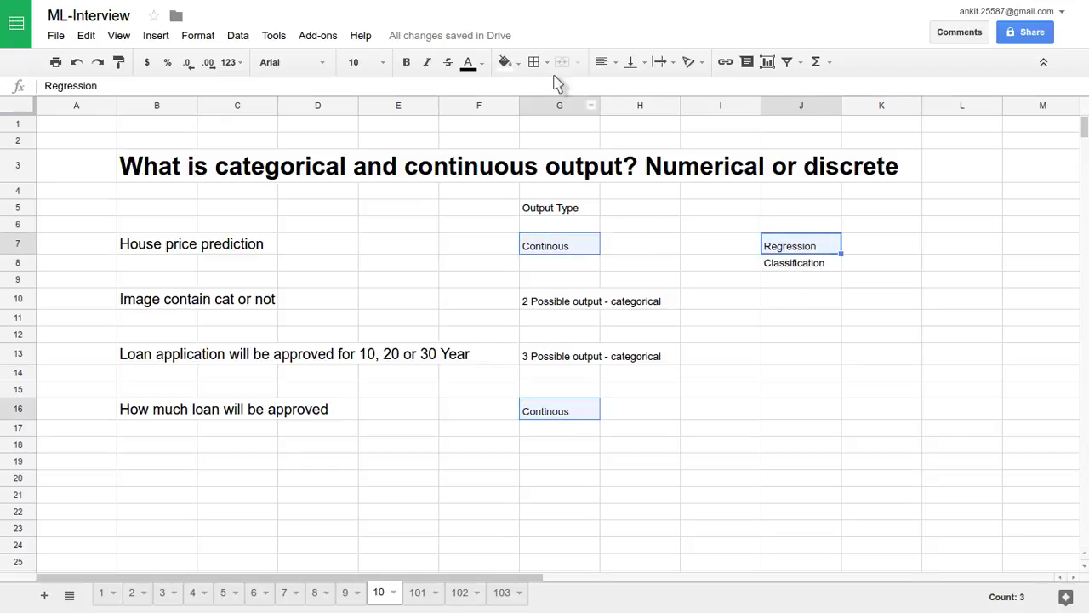
click(507, 63)
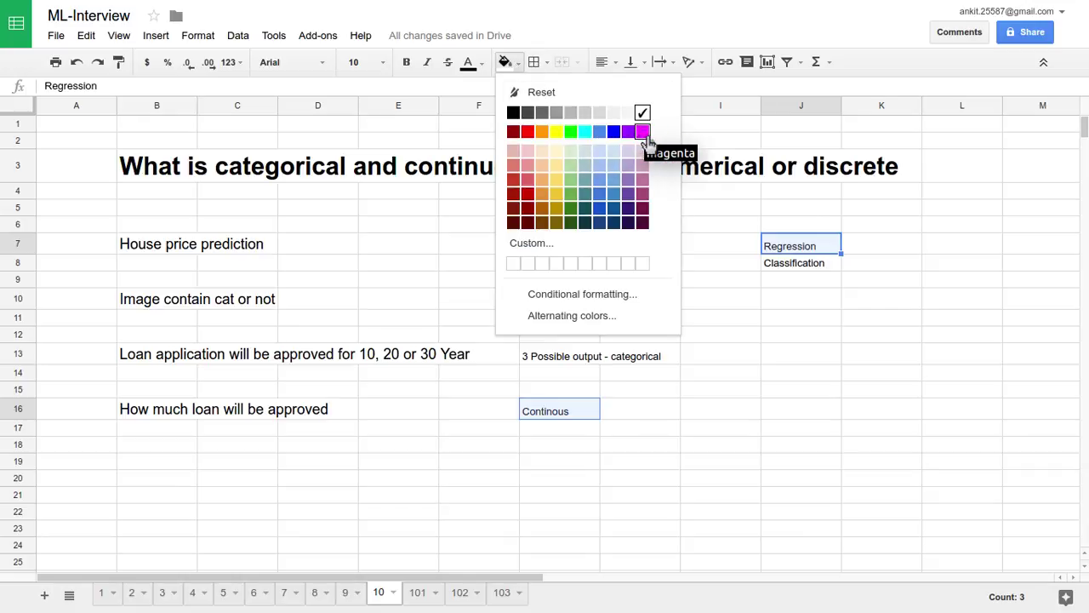
click(558, 223)
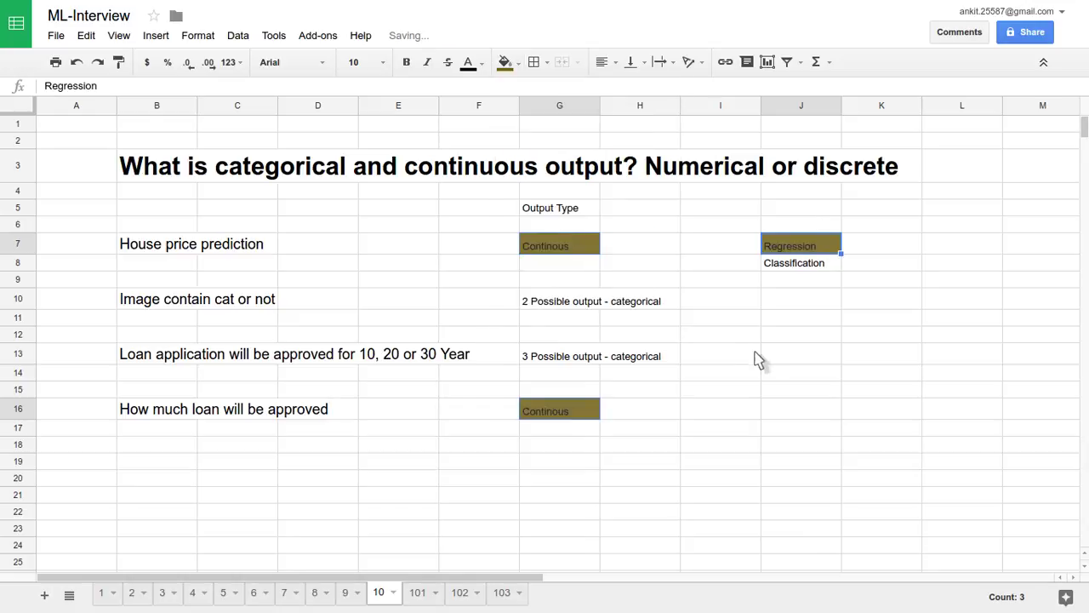
click(476, 68)
click(605, 115)
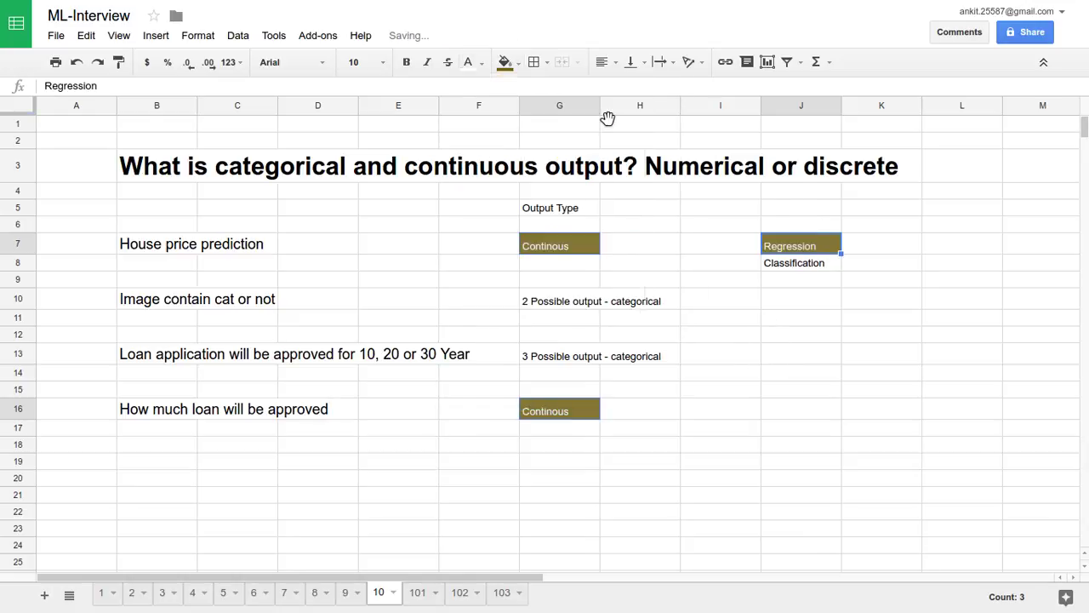
click(737, 320)
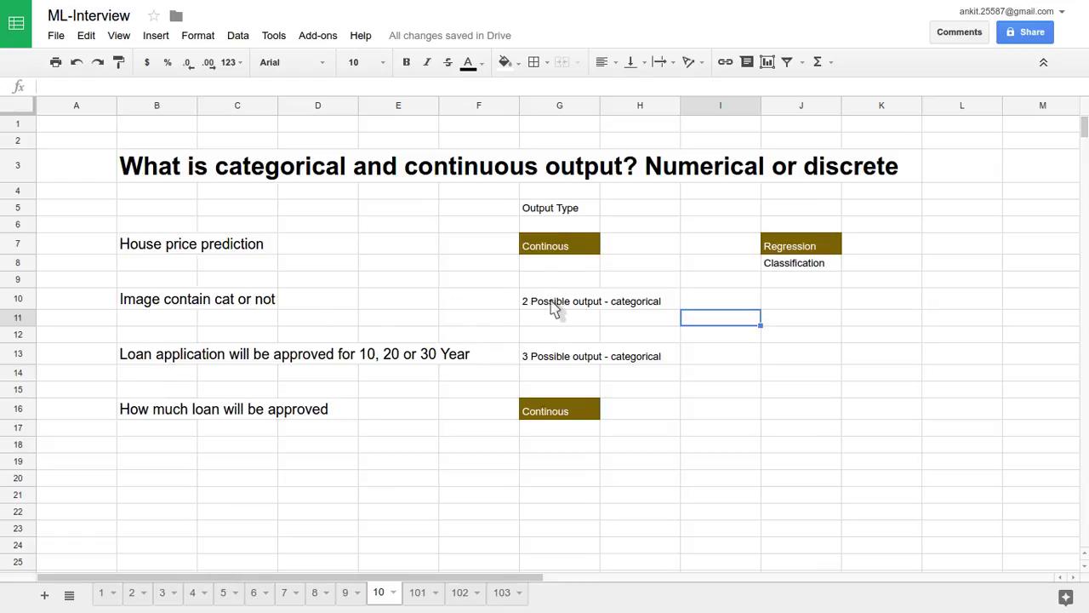
- Format G10, G13 and J8 with purple fill and white text
click(554, 308)
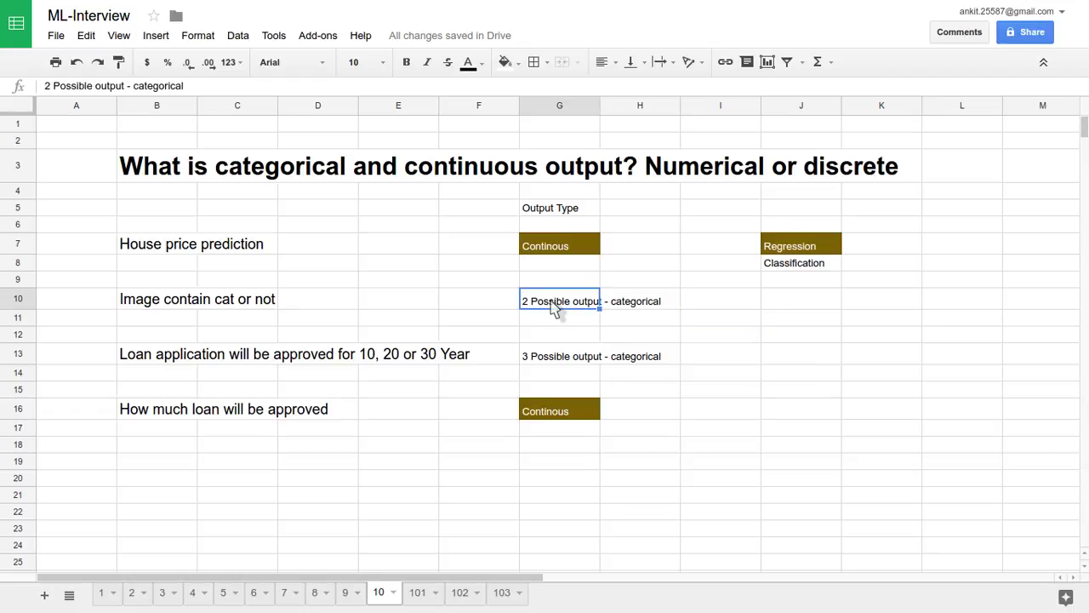
ctrl+click(561, 357)
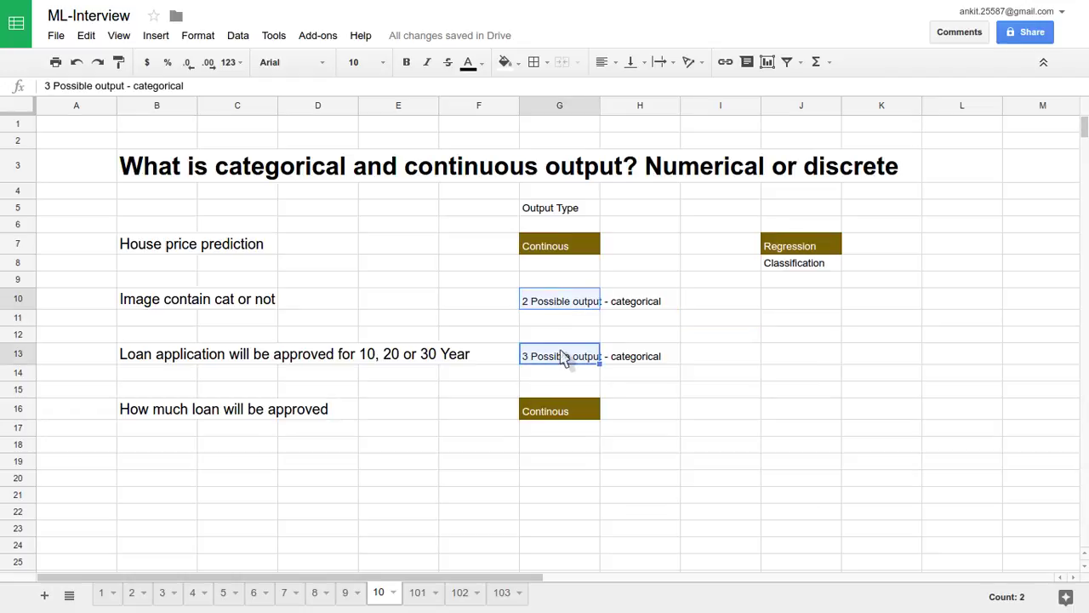
ctrl+click(796, 270)
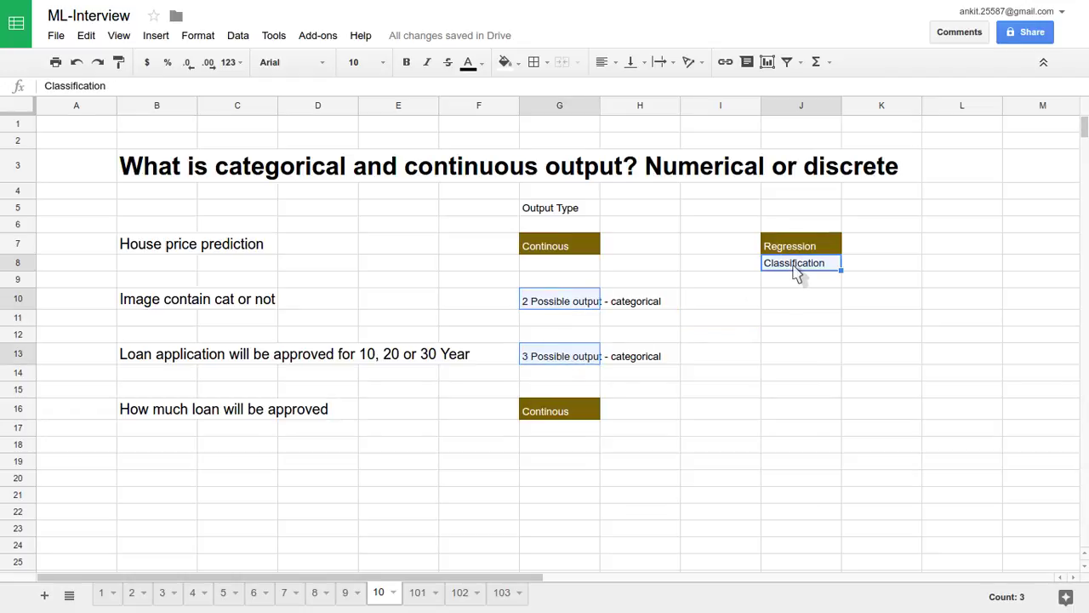
click(519, 66)
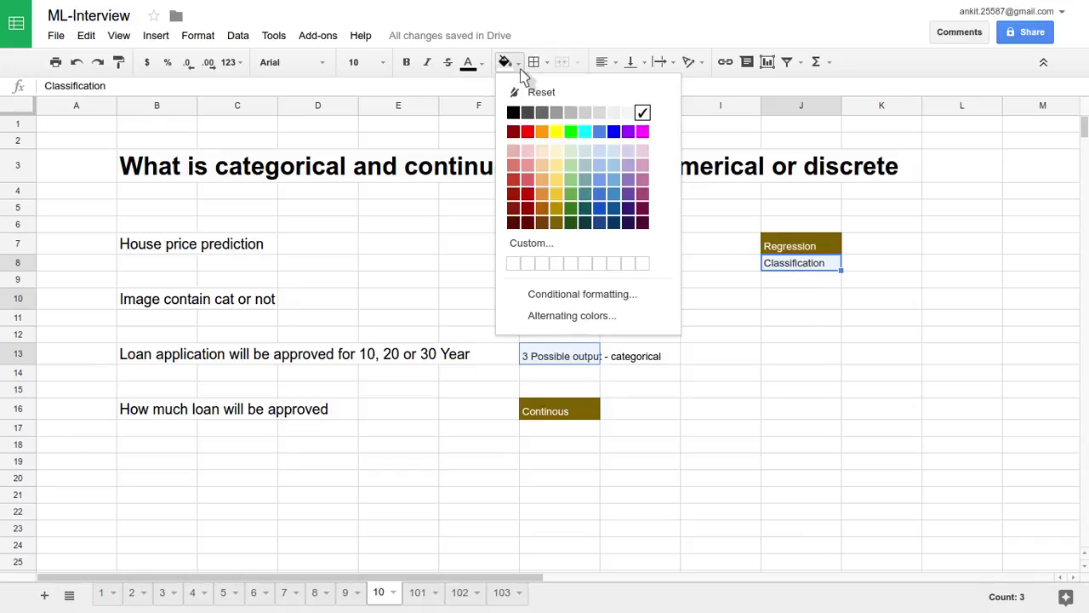
click(628, 133)
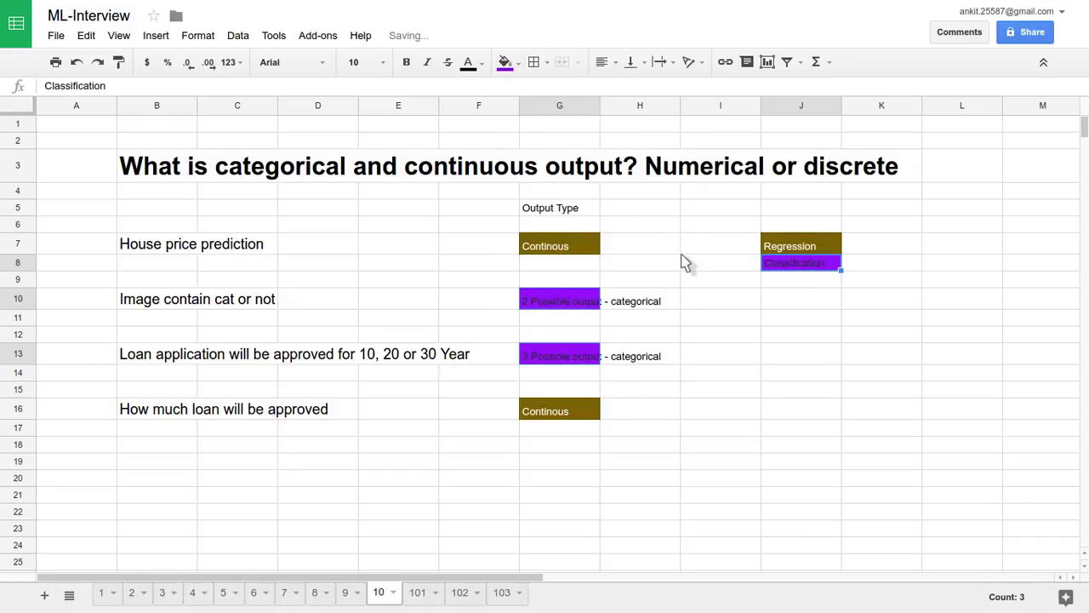
click(473, 67)
click(605, 115)
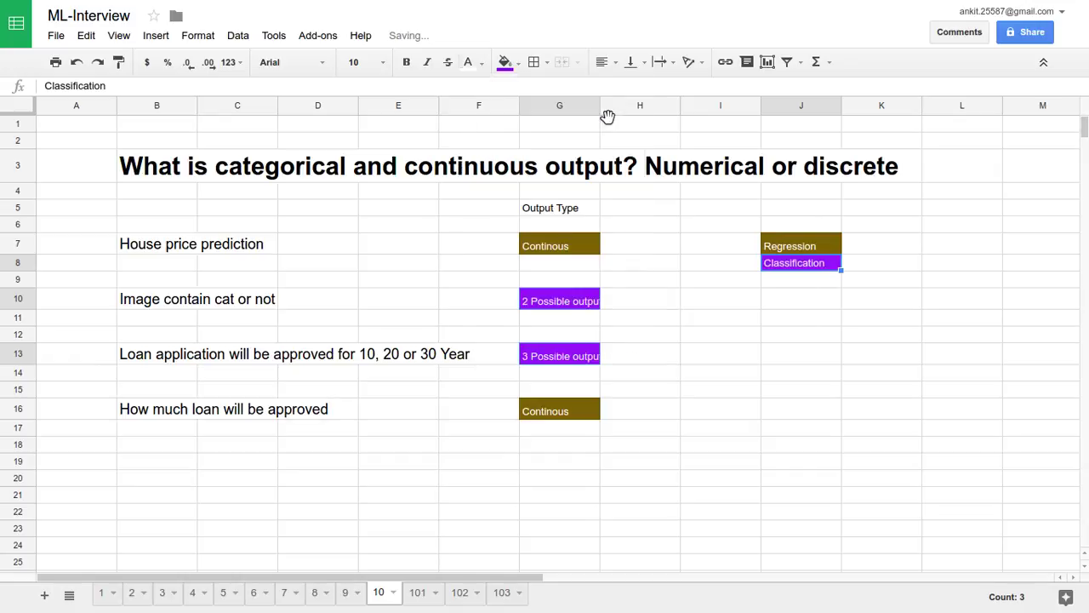
click(729, 347)
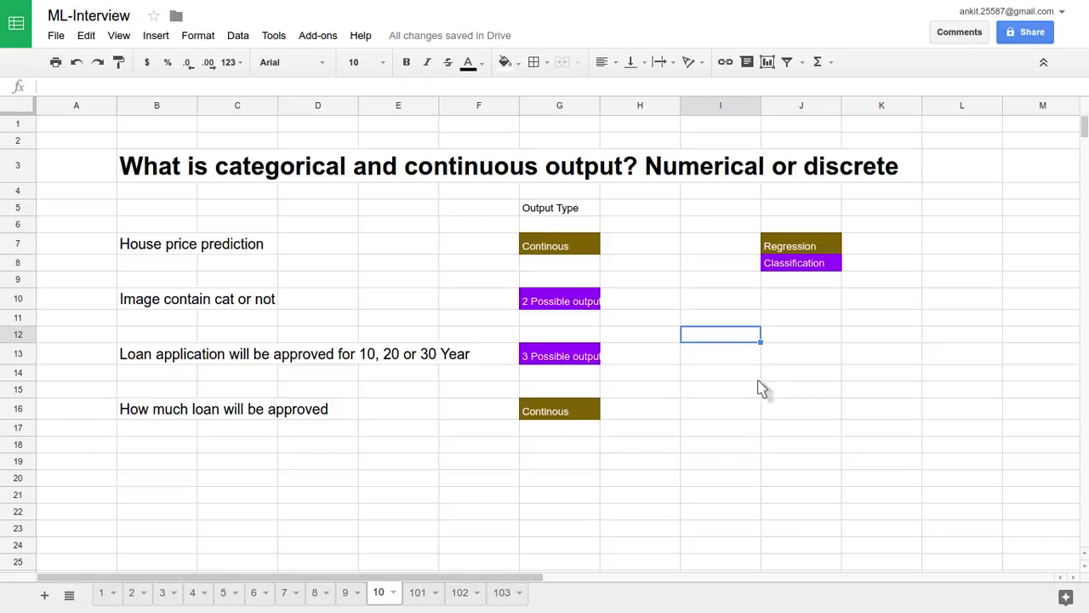
click(709, 444)
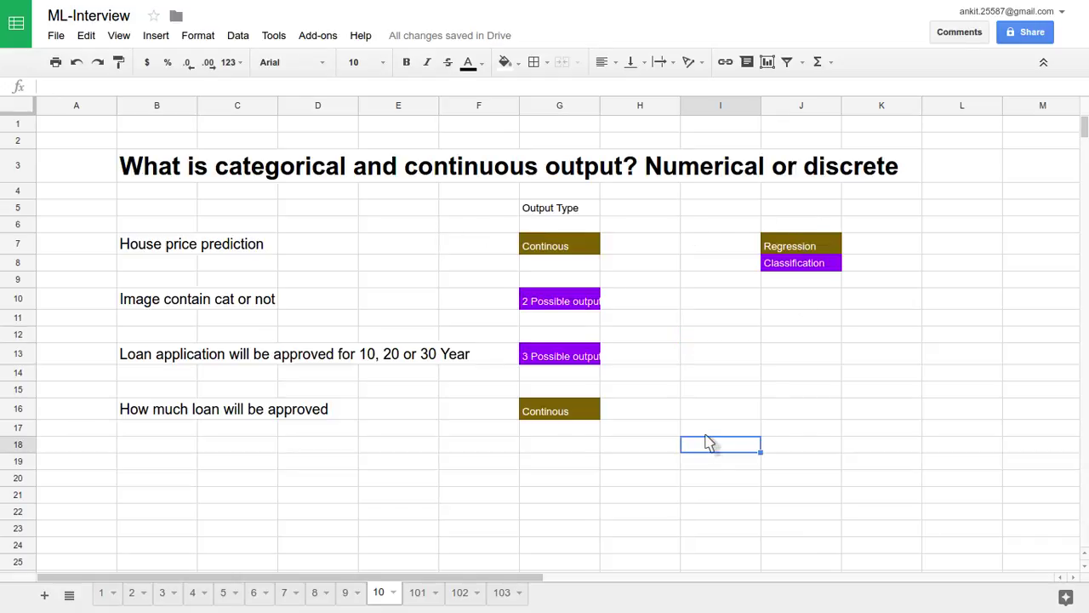